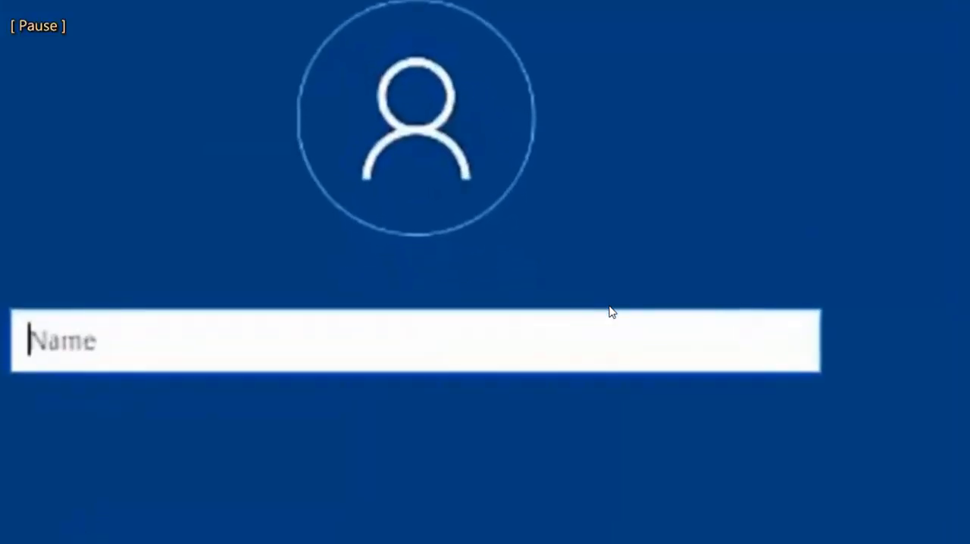
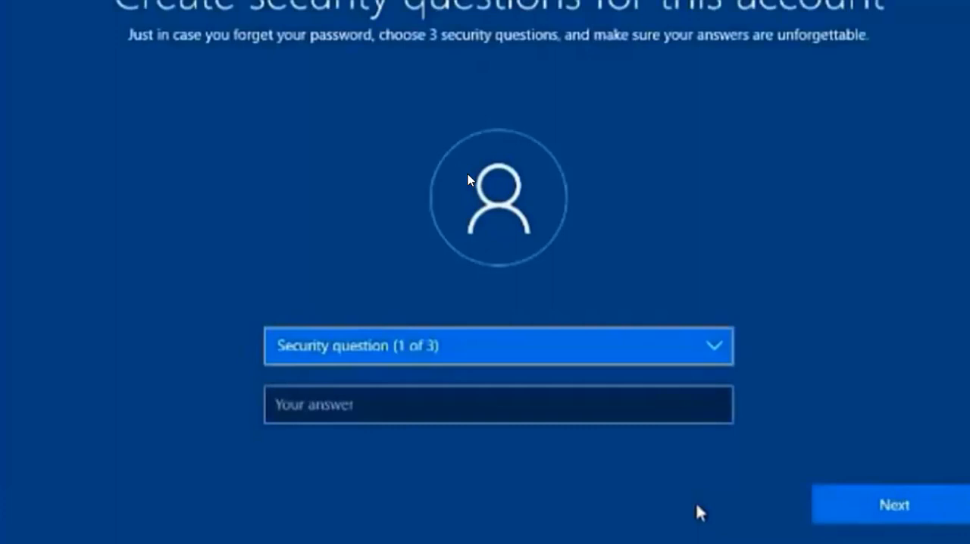
- Pick "What was your first pet's name?" as the first security question, enter its answer and continue
{"action": "left_click", "coordinate": [553, 355]}
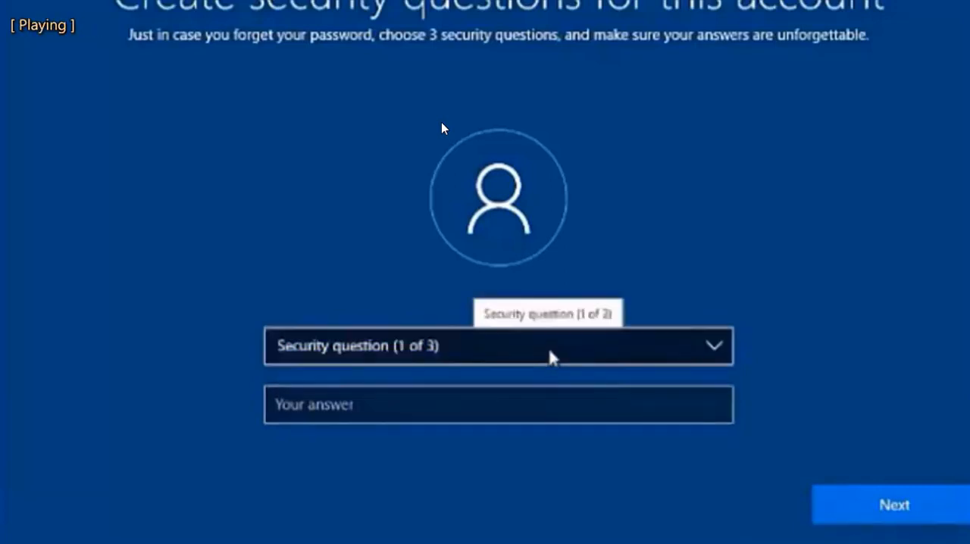
{"action": "left_click", "coordinate": [715, 350]}
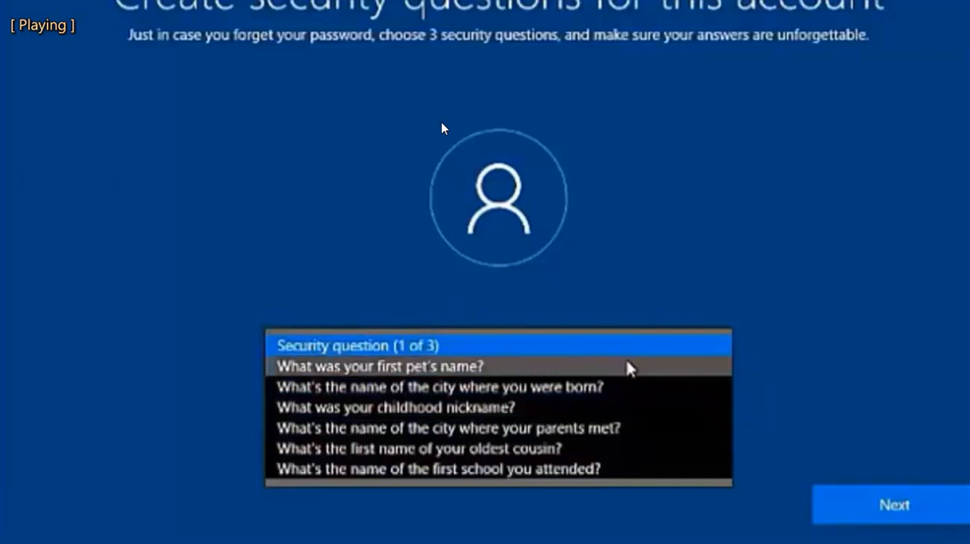
{"action": "left_click", "coordinate": [627, 369]}
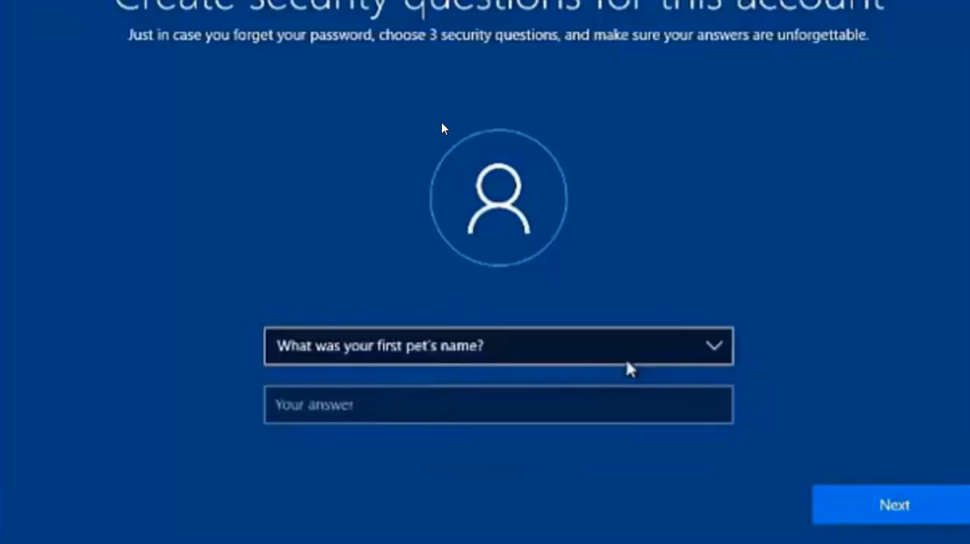
{"action": "left_click", "coordinate": [533, 407]}
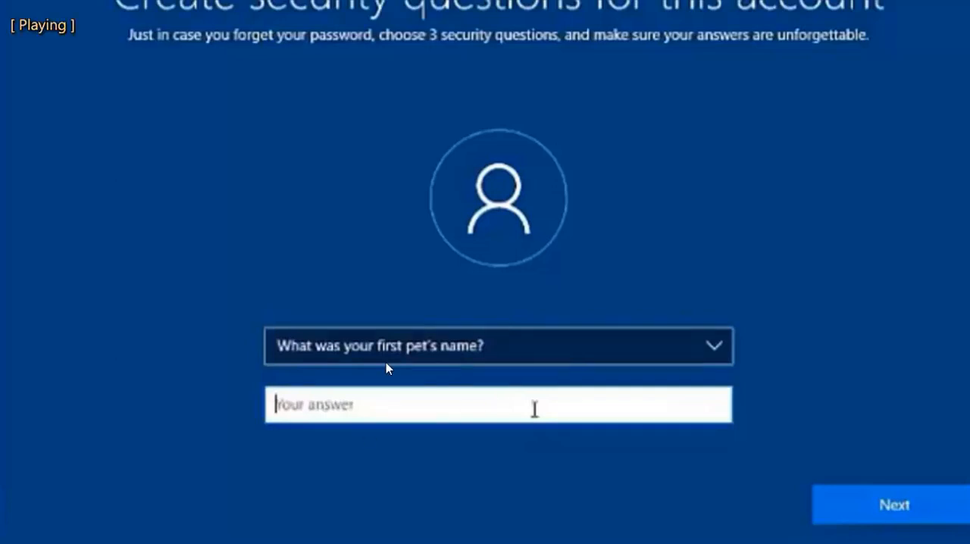
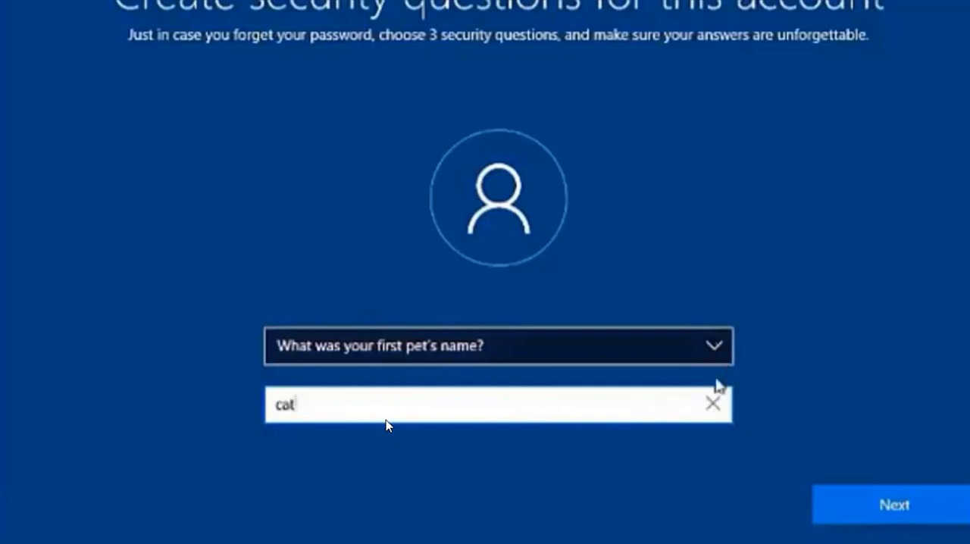
{"action": "left_click", "coordinate": [877, 506]}
- Pick "What's the name of the city where you were born?" as the second security question and enter its answer
{"action": "left_click", "coordinate": [719, 349]}
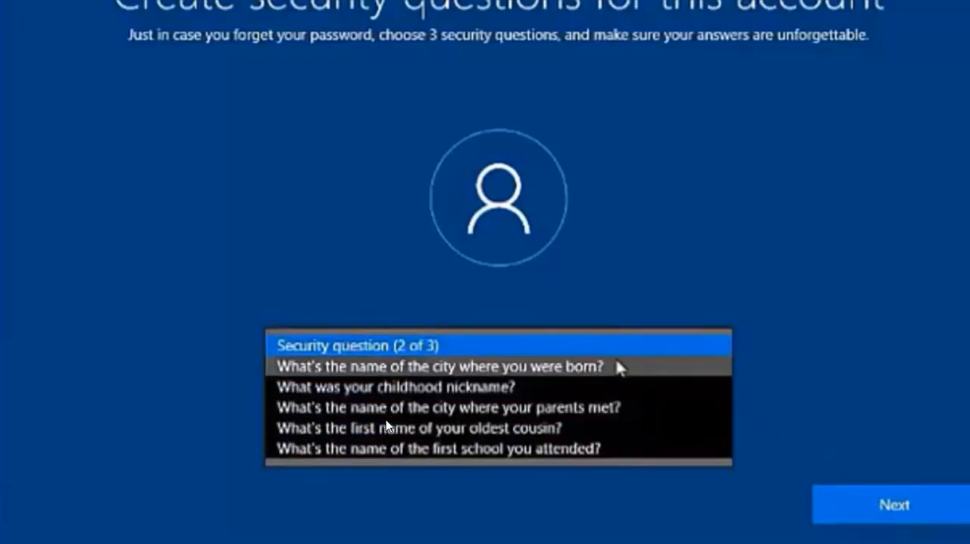
{"action": "left_click", "coordinate": [610, 367]}
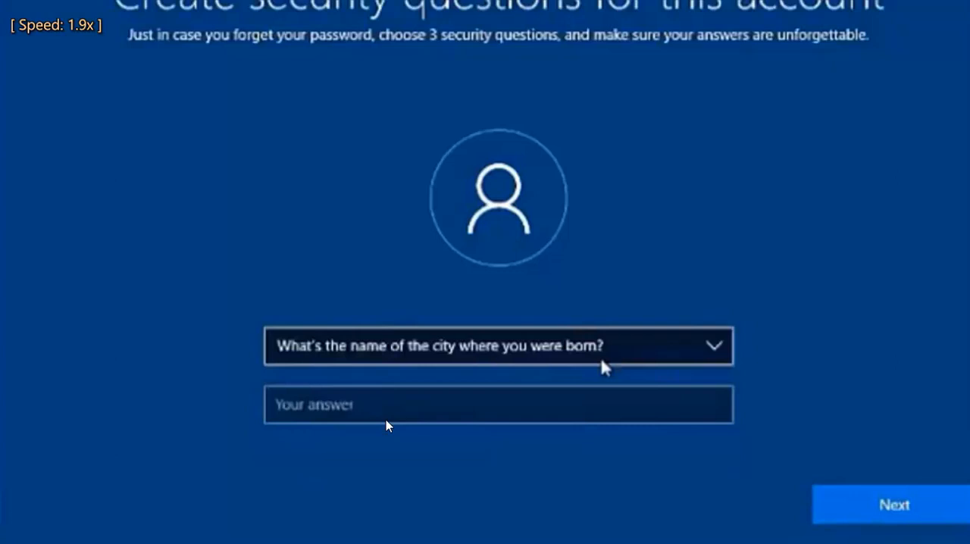
{"action": "left_click", "coordinate": [558, 405]}
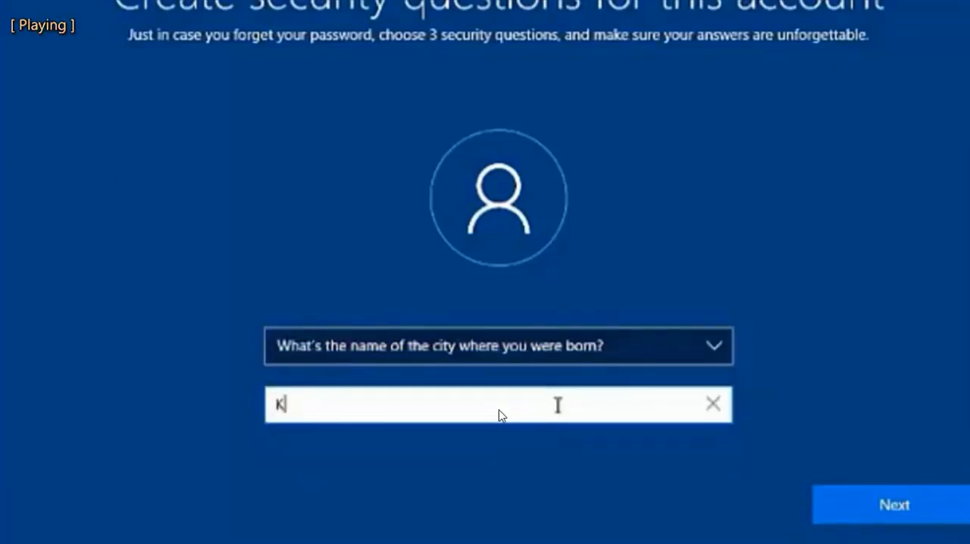
{"action": "key", "text": "Return"}
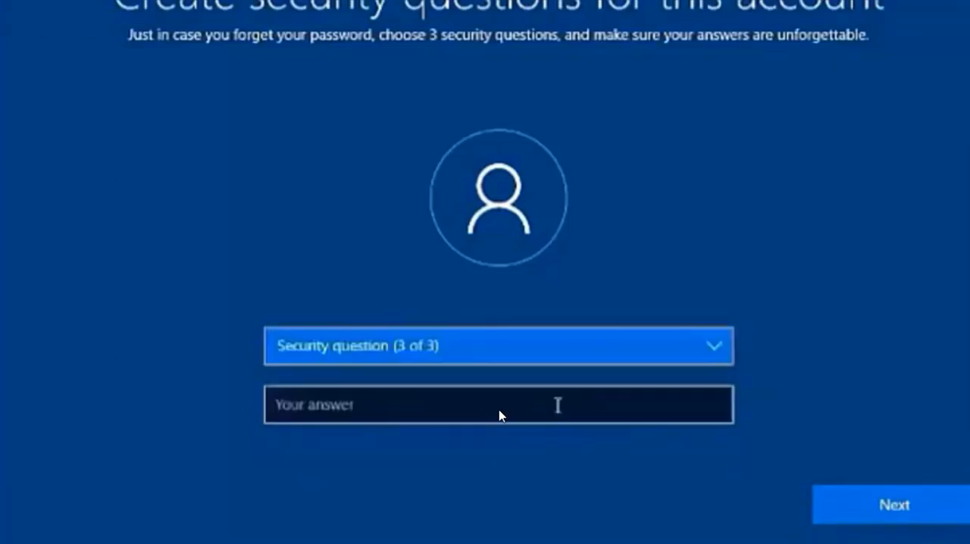
- Pick "What was your childhood nickname?" as the third security question
{"action": "left_click", "coordinate": [712, 349]}
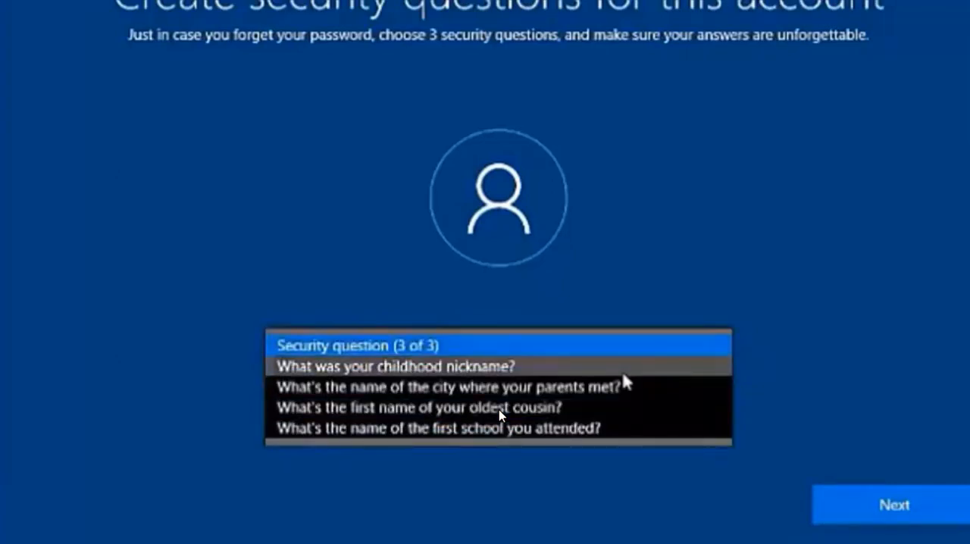
{"action": "left_click", "coordinate": [623, 373]}
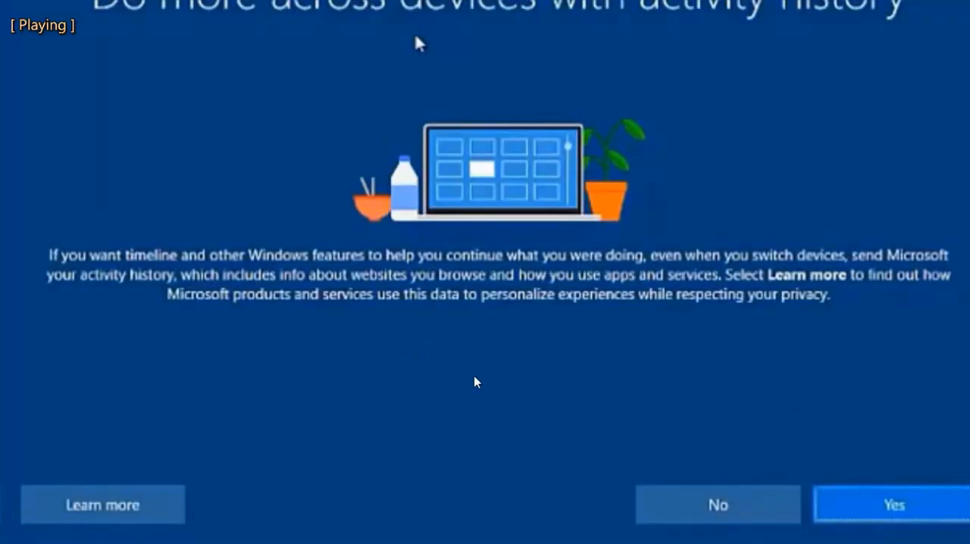
- Decline the Cortana digital assistant
{"action": "mouse_move", "coordinate": [811, 512]}
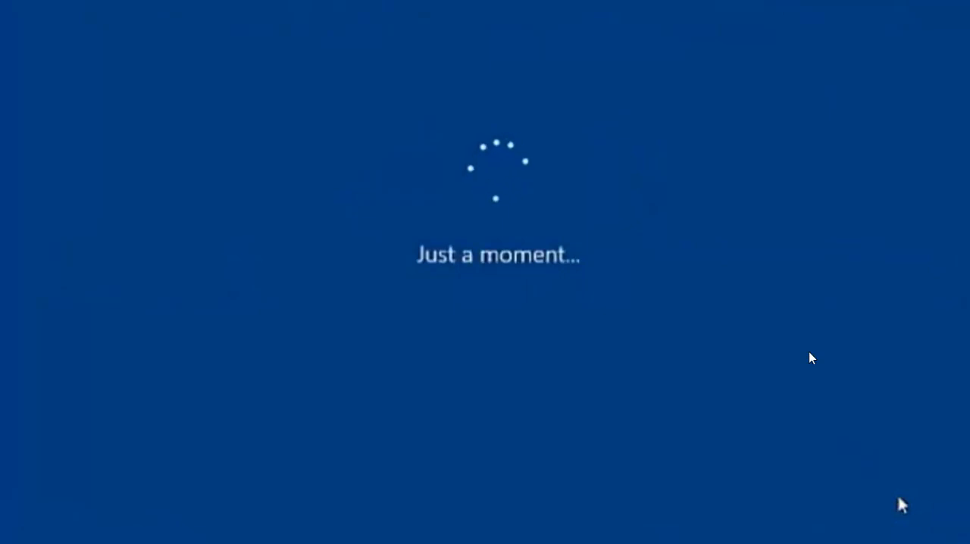
{"action": "key", "text": "d"}
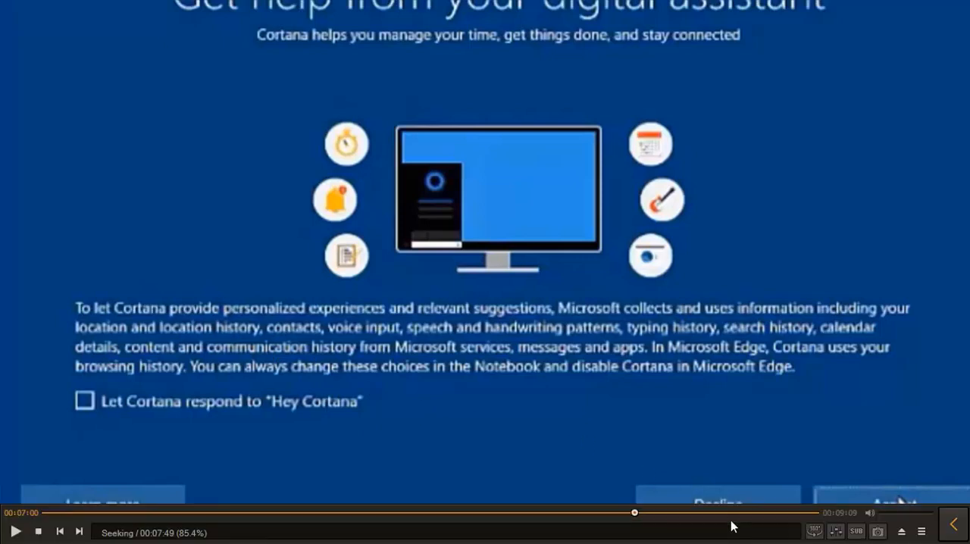
{"action": "mouse_move", "coordinate": [679, 512]}
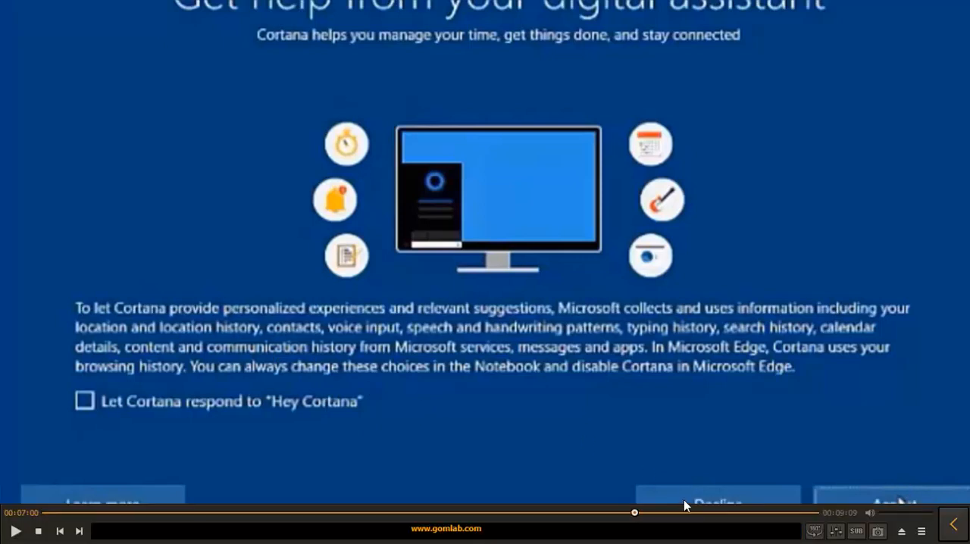
{"action": "left_click", "coordinate": [729, 422]}
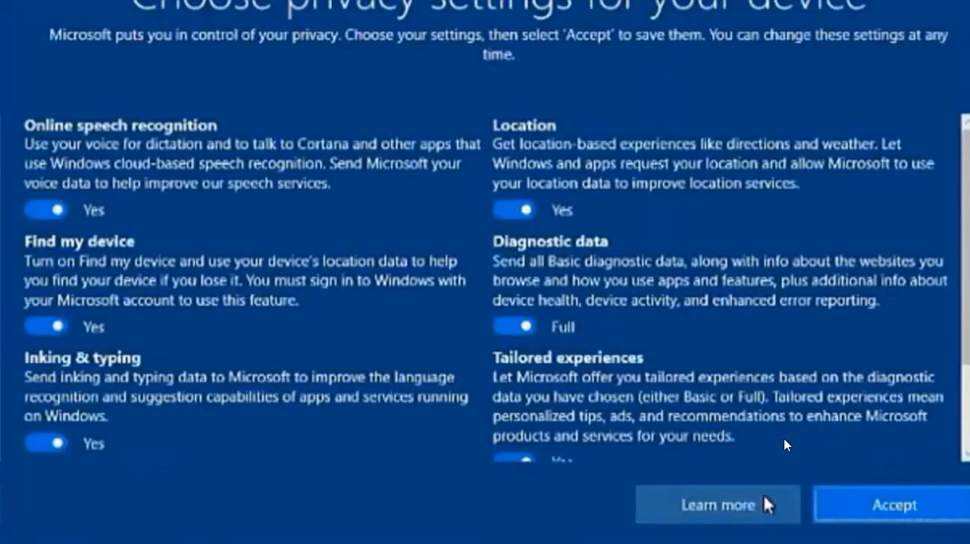
- Accept the privacy settings for the device
{"action": "left_click", "coordinate": [891, 502]}
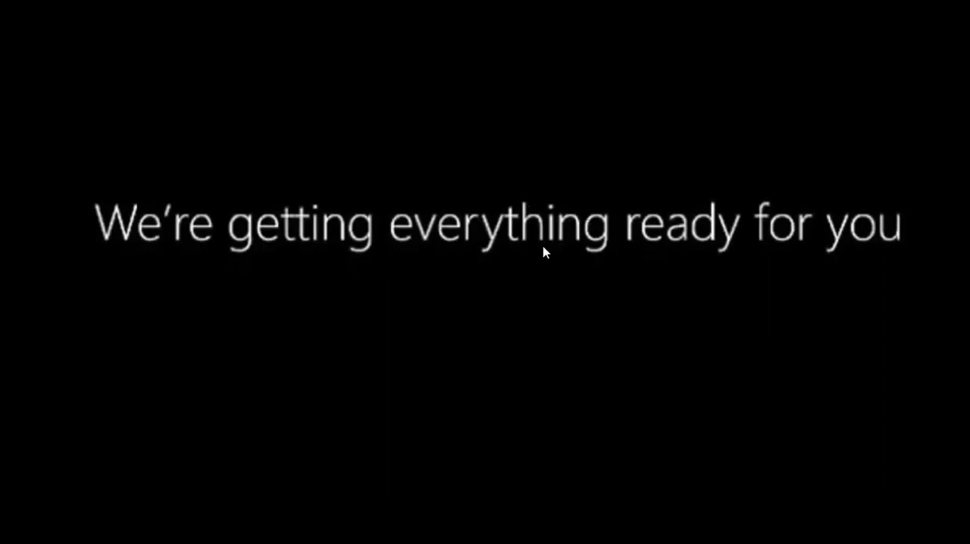
{"action": "key", "text": "space"}
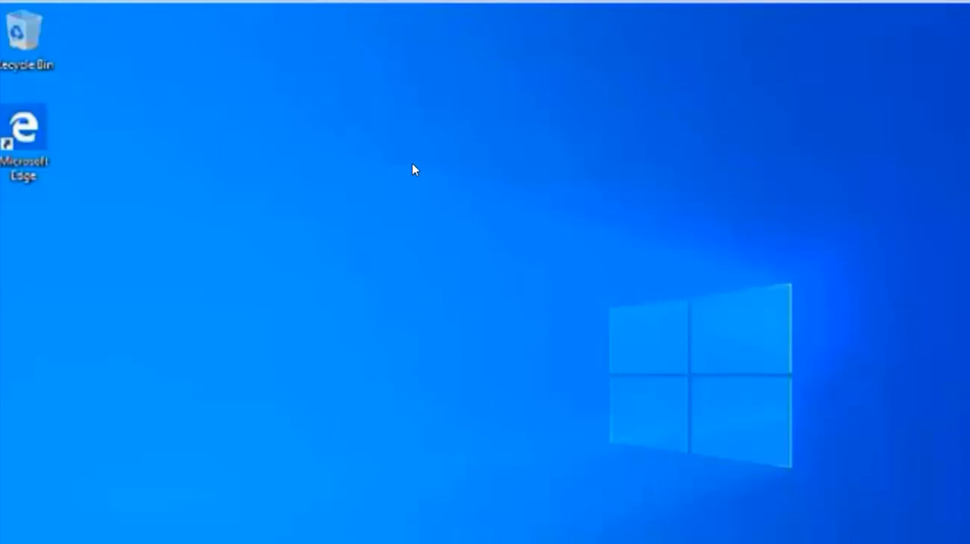
- Open the desktop context menu
{"action": "right_click", "coordinate": [534, 269]}
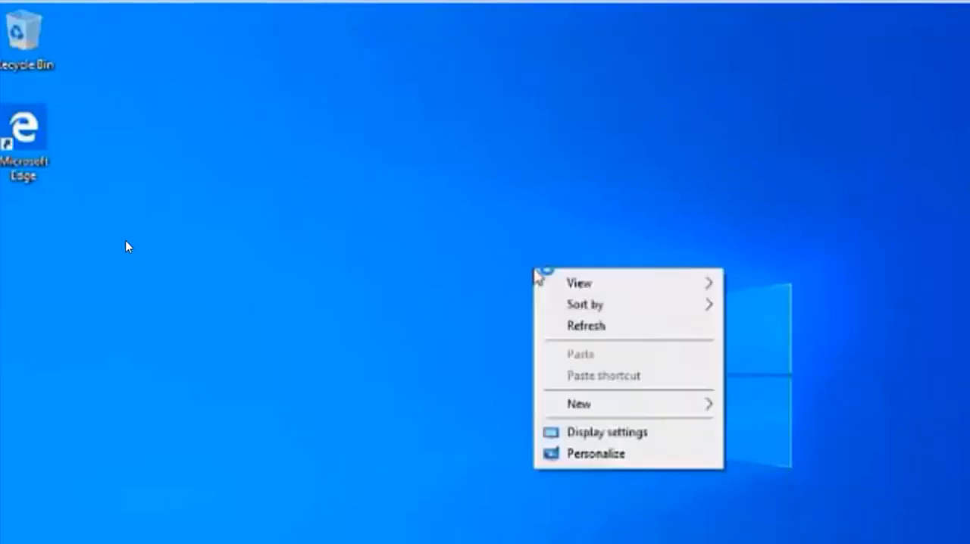